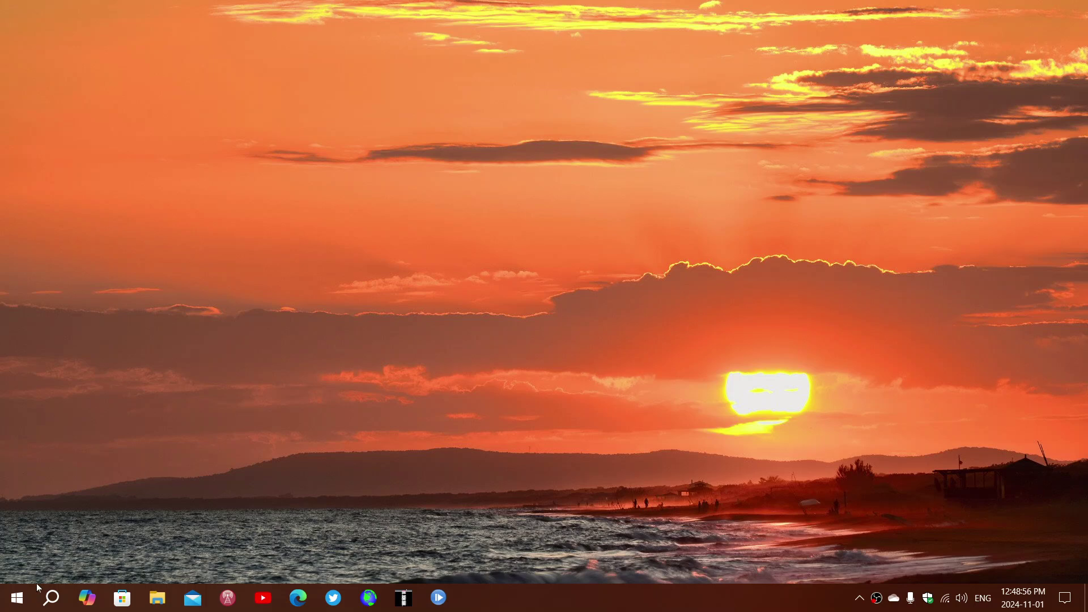
- Open the Windows Start menu
click(24, 601)
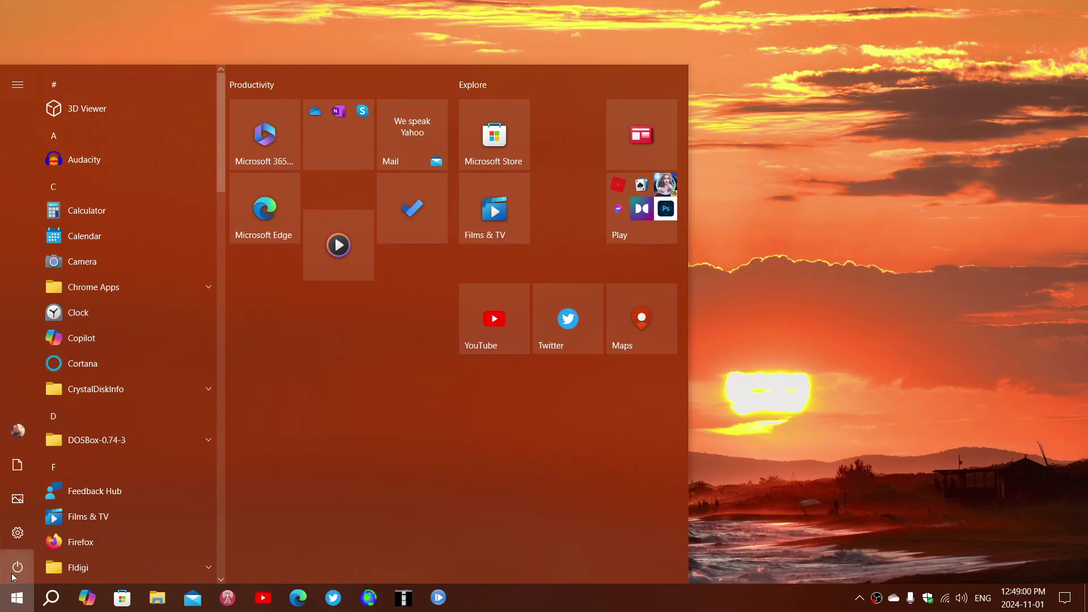
- Launch Settings and go to Update & Security's Windows Update page
click(17, 533)
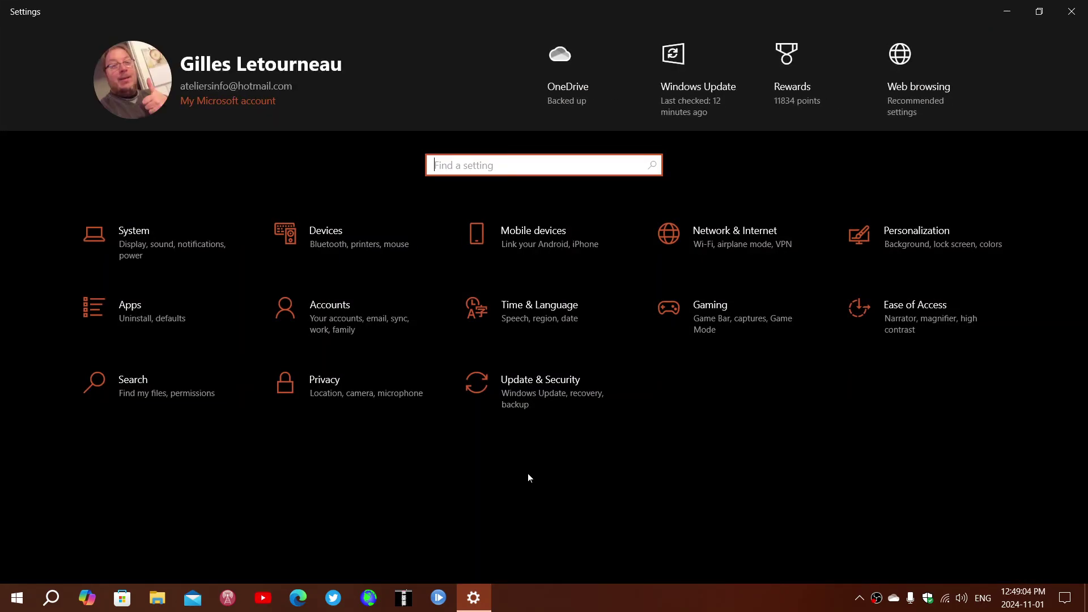
click(532, 399)
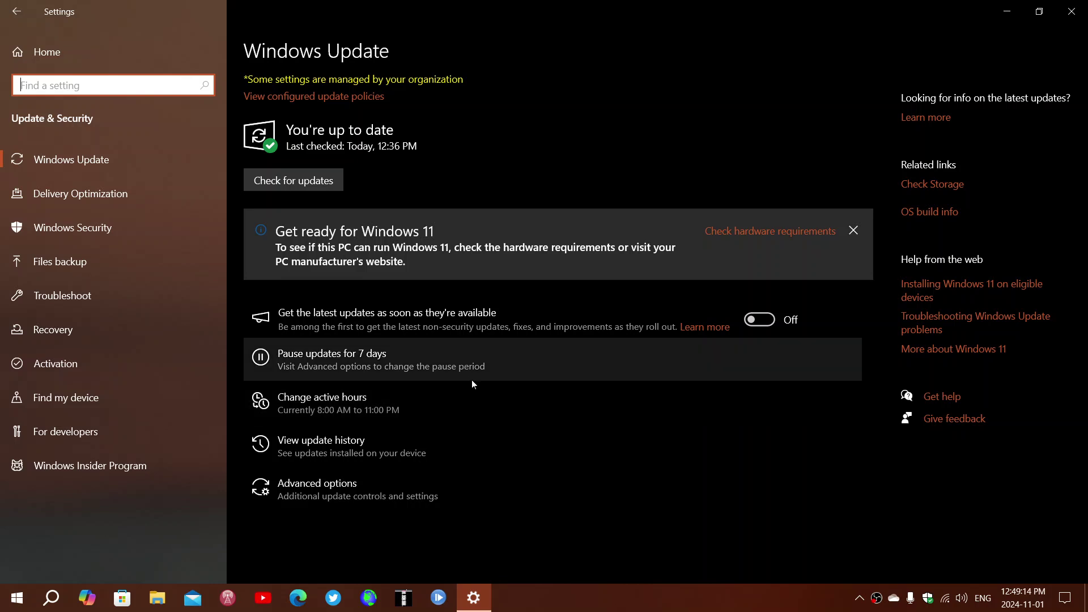
- Open View update history to list the installed feature and quality updates
click(438, 440)
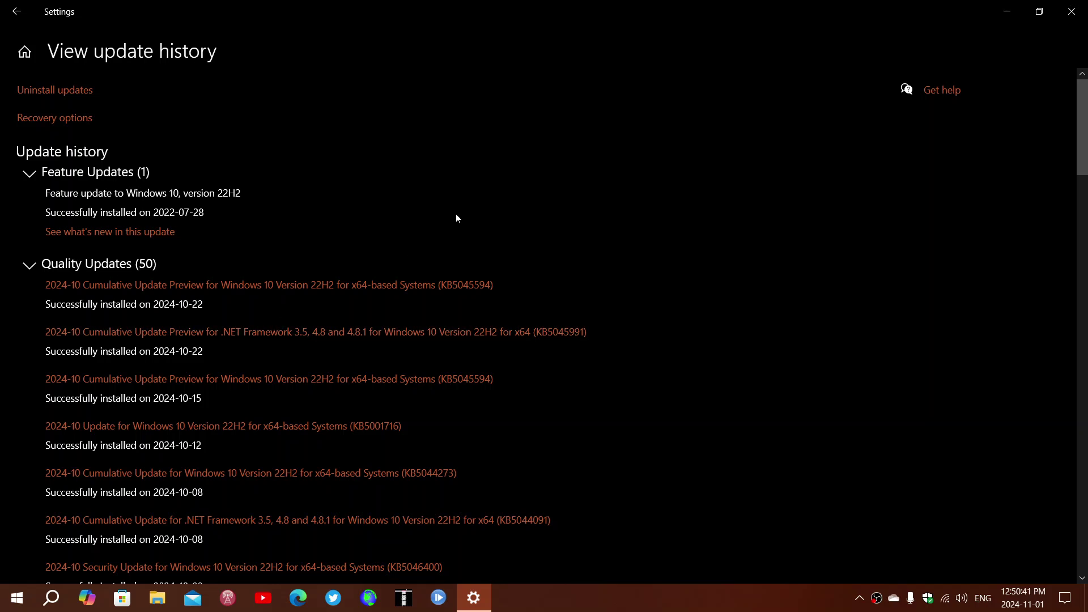
- Close the Settings window to return to the sunset desktop
click(1070, 12)
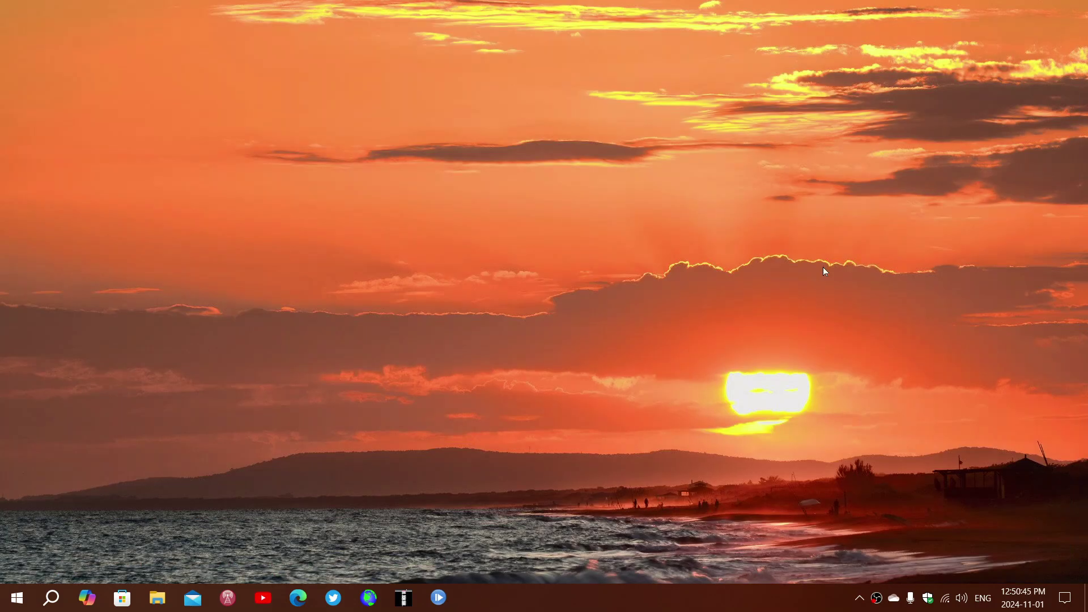